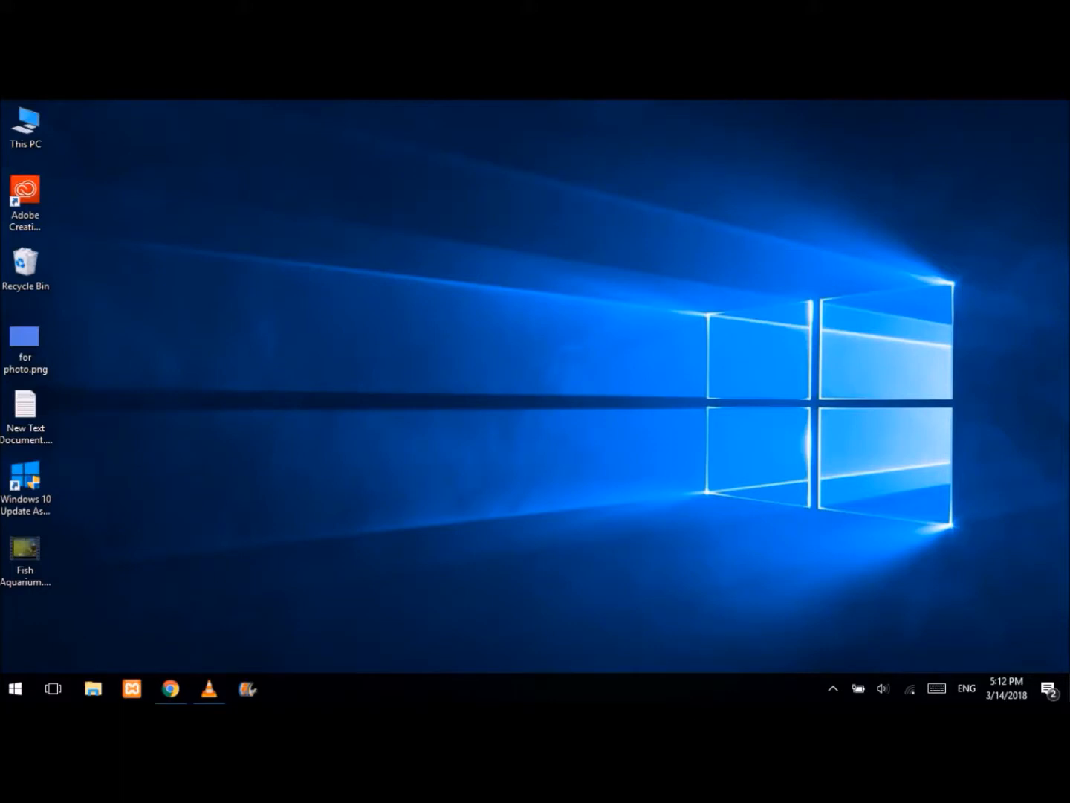
right_click(346, 325)
left_click(388, 372)
right_click(428, 292)
left_click(461, 339)
right_click(321, 337)
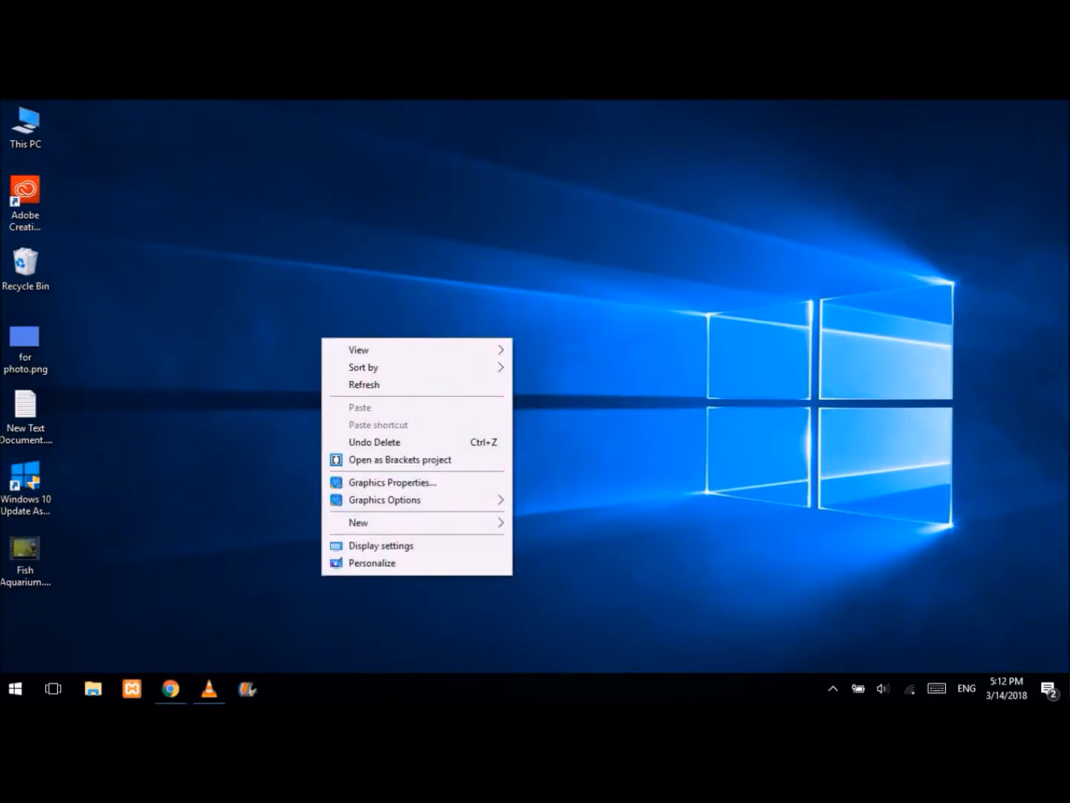
left_click(364, 384)
right_click(214, 385)
left_click(258, 432)
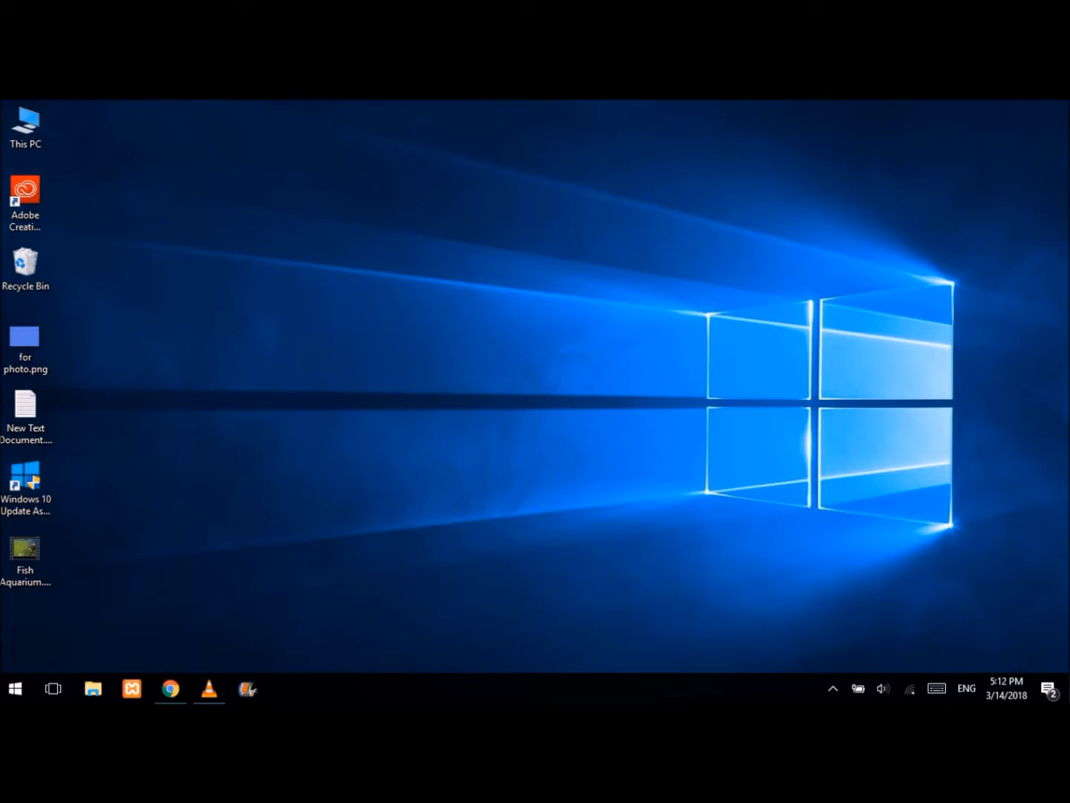
- Search the computer for "movie" and launch Movie Maker
left_click(16, 689)
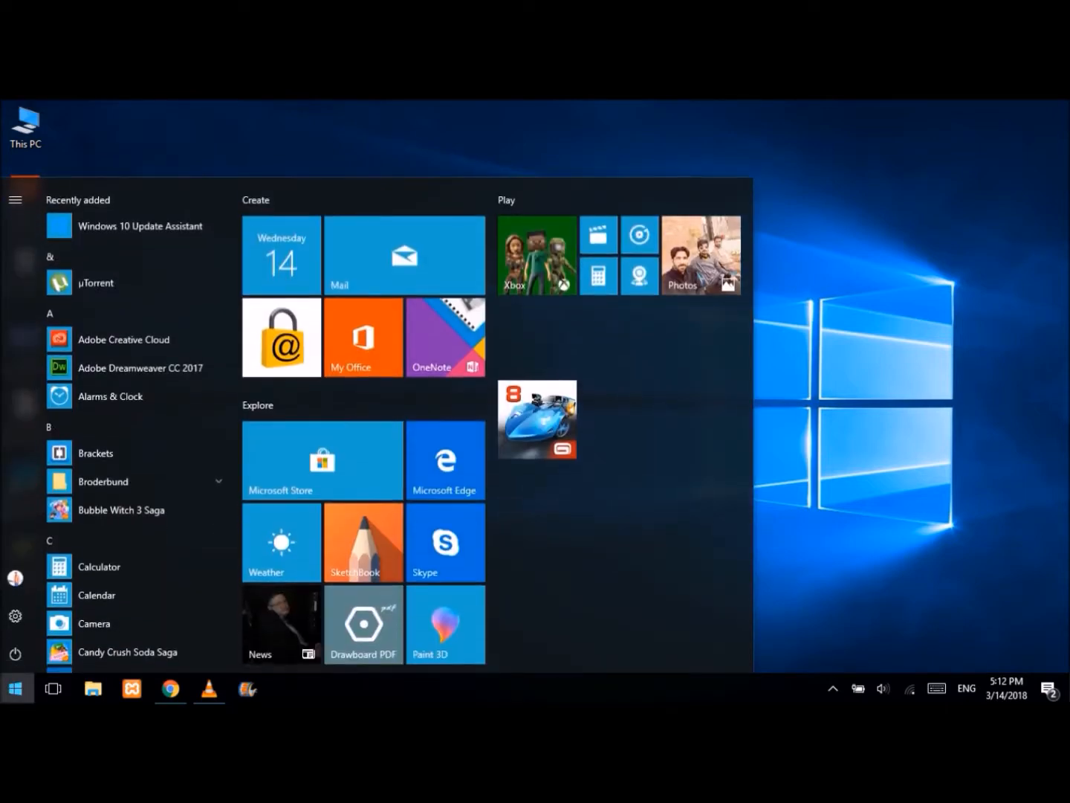
type("mo")
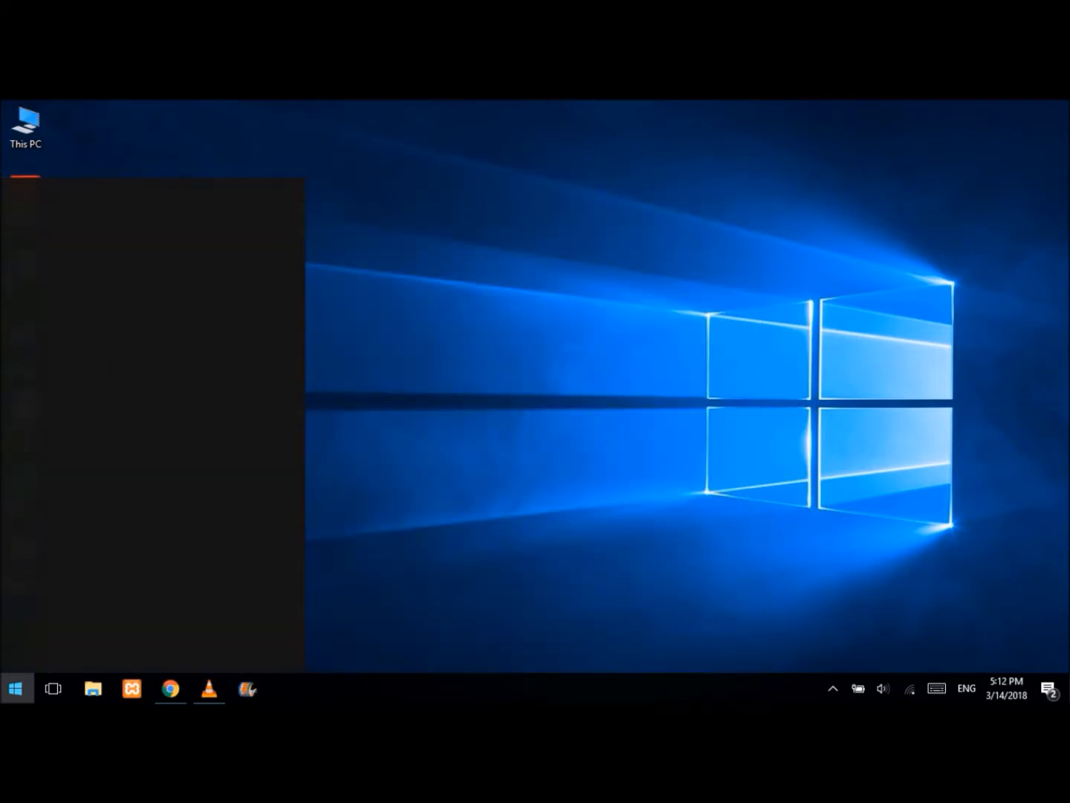
type("vie")
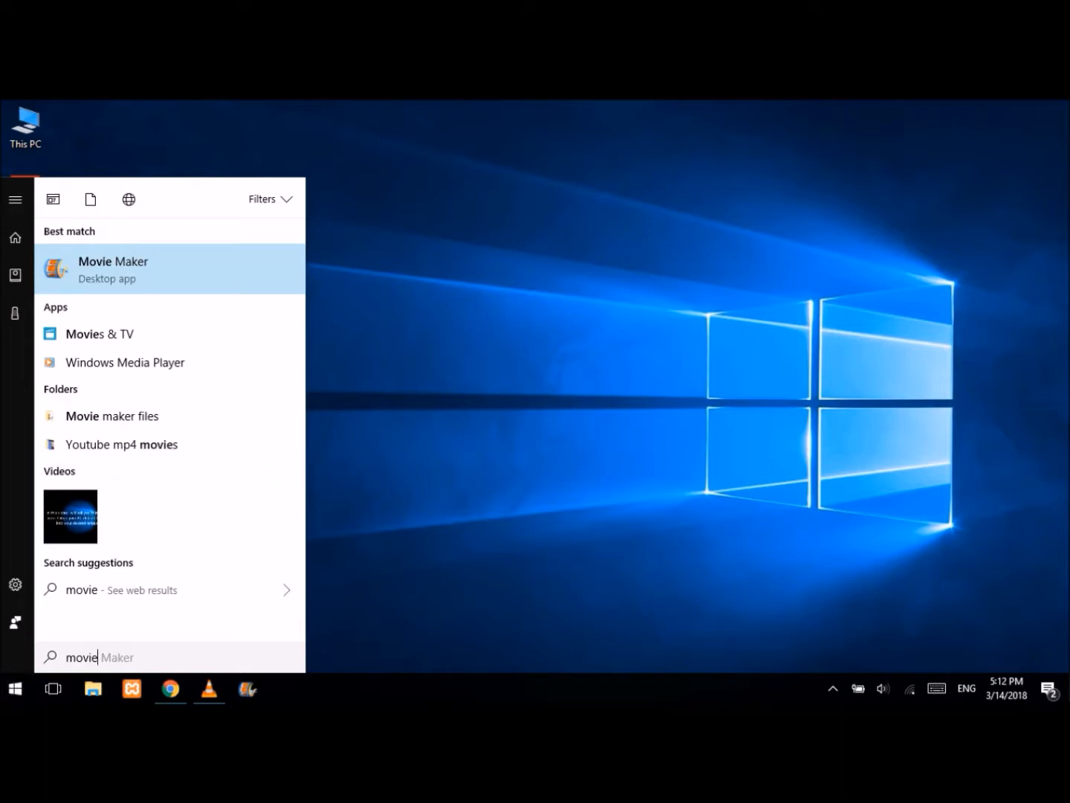
key("Return")
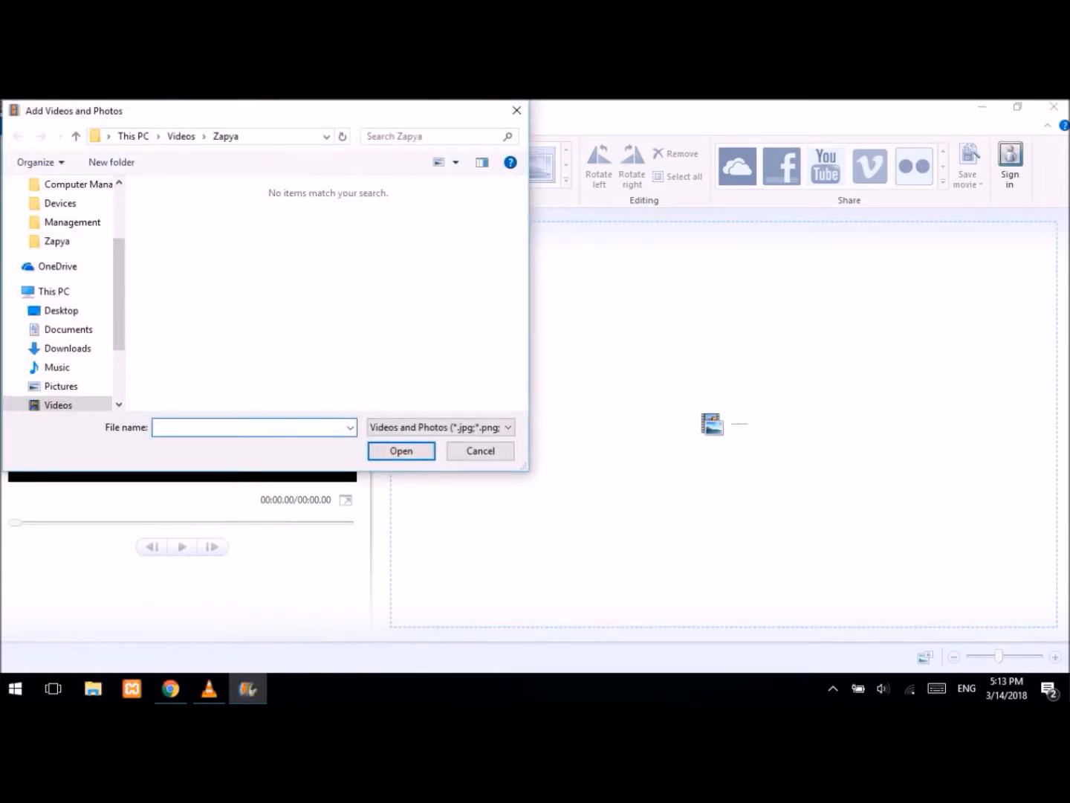
- Add the video Fish Aquarium.mp4 from the Desktop folder to the project
left_click(62, 310)
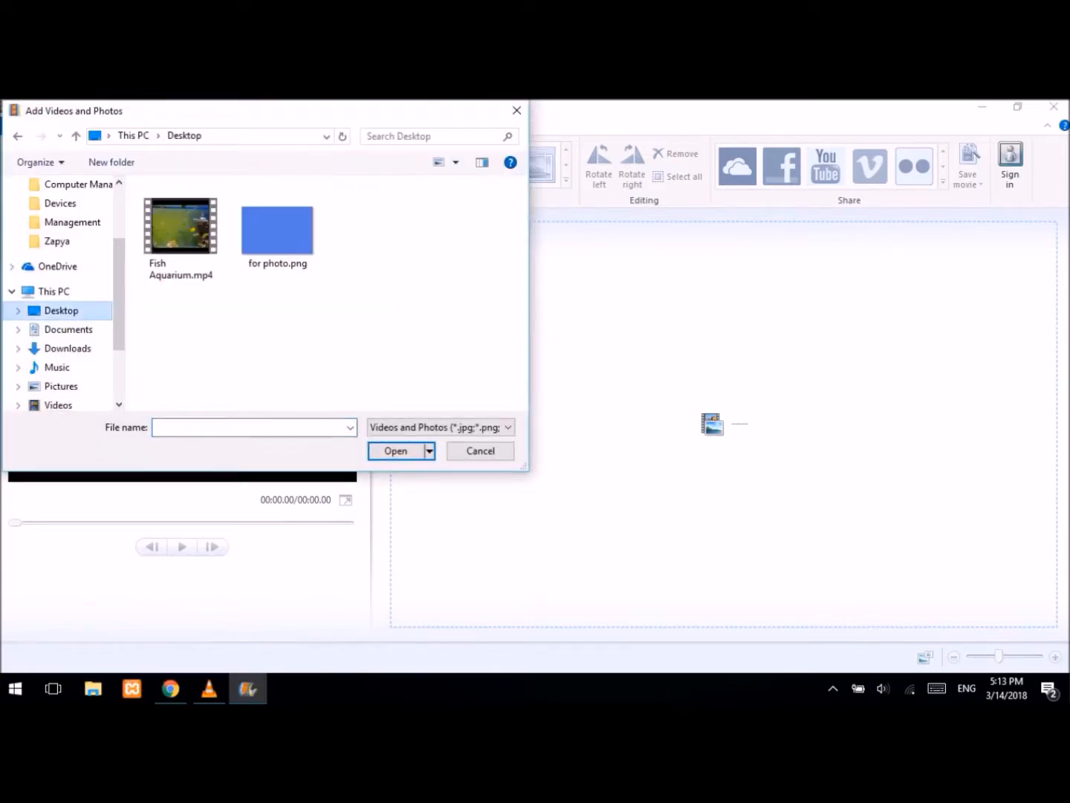
left_click(180, 227)
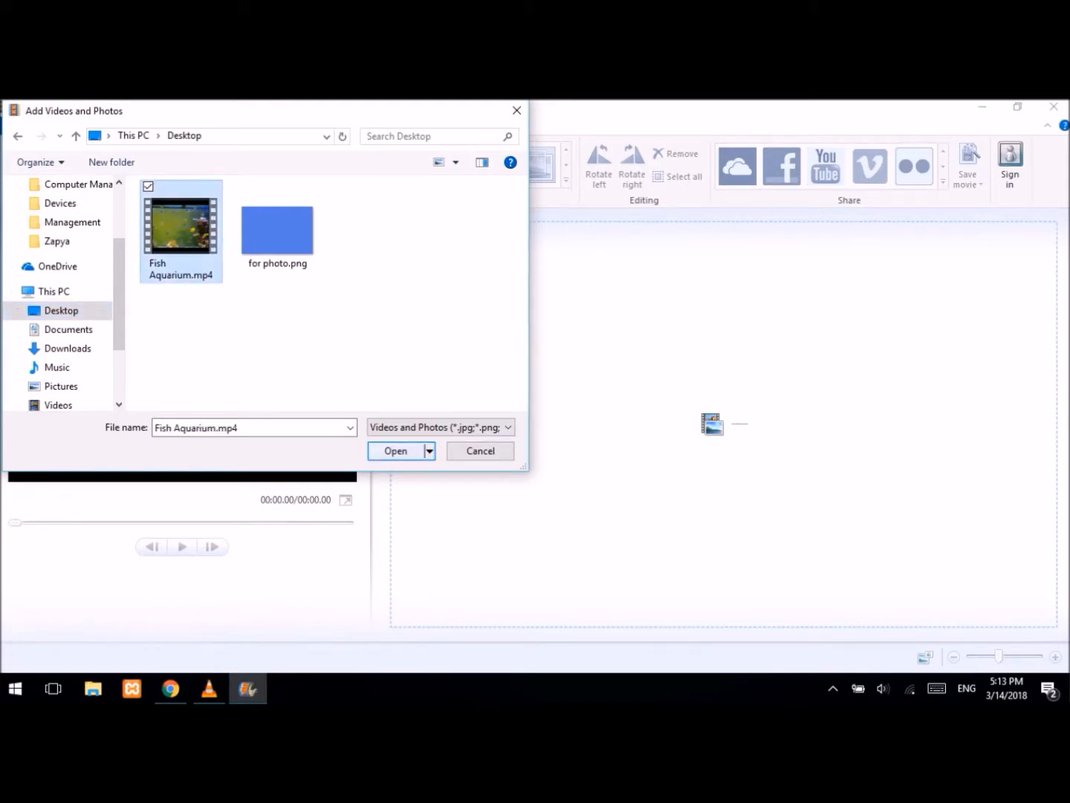
left_click(395, 451)
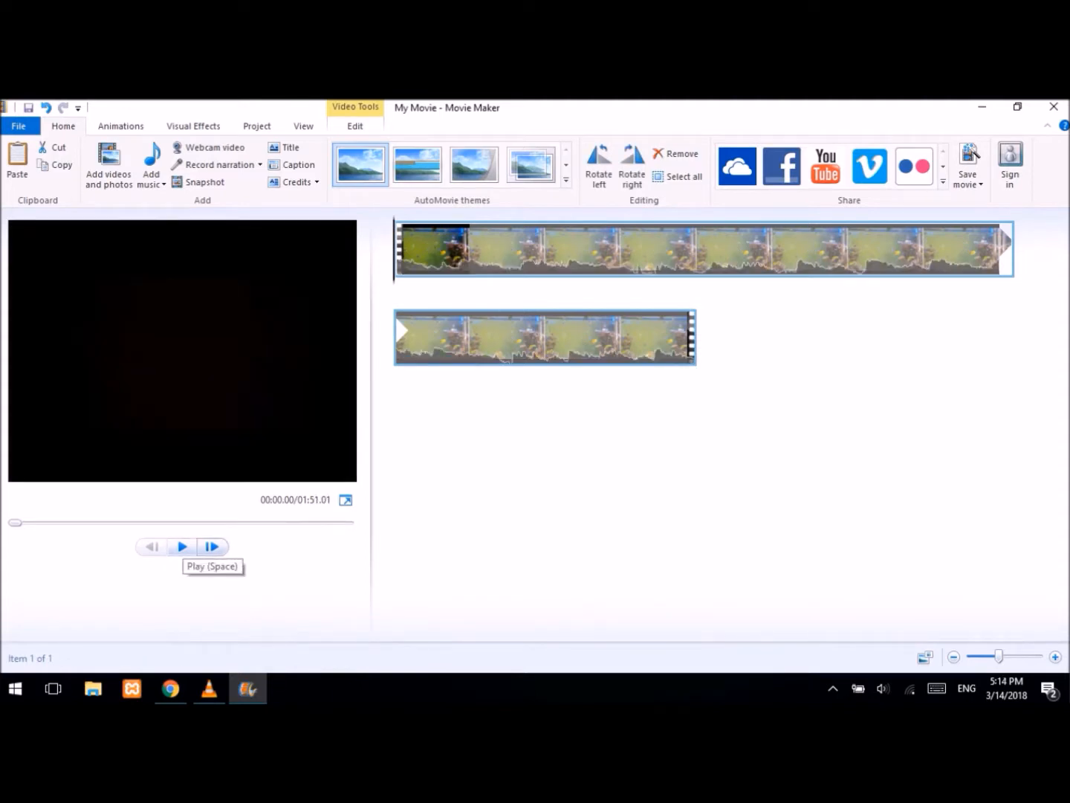
- Play the aquarium clip from the start to hear its original sound, raise the system volume to about 58, and pause playback
left_click(183, 547)
key("XF86AudioRaiseVolume")
key("XF86AudioRaiseVolume")
key("XF86AudioRaiseVolume")
key("XF86AudioRaiseVolume")
key("XF86AudioRaiseVolume")
key("XF86AudioRaiseVolume")
key("XF86AudioRaiseVolume")
key("XF86AudioRaiseVolume")
key("XF86AudioRaiseVolume")
key("XF86AudioRaiseVolume")
key("XF86AudioRaiseVolume")
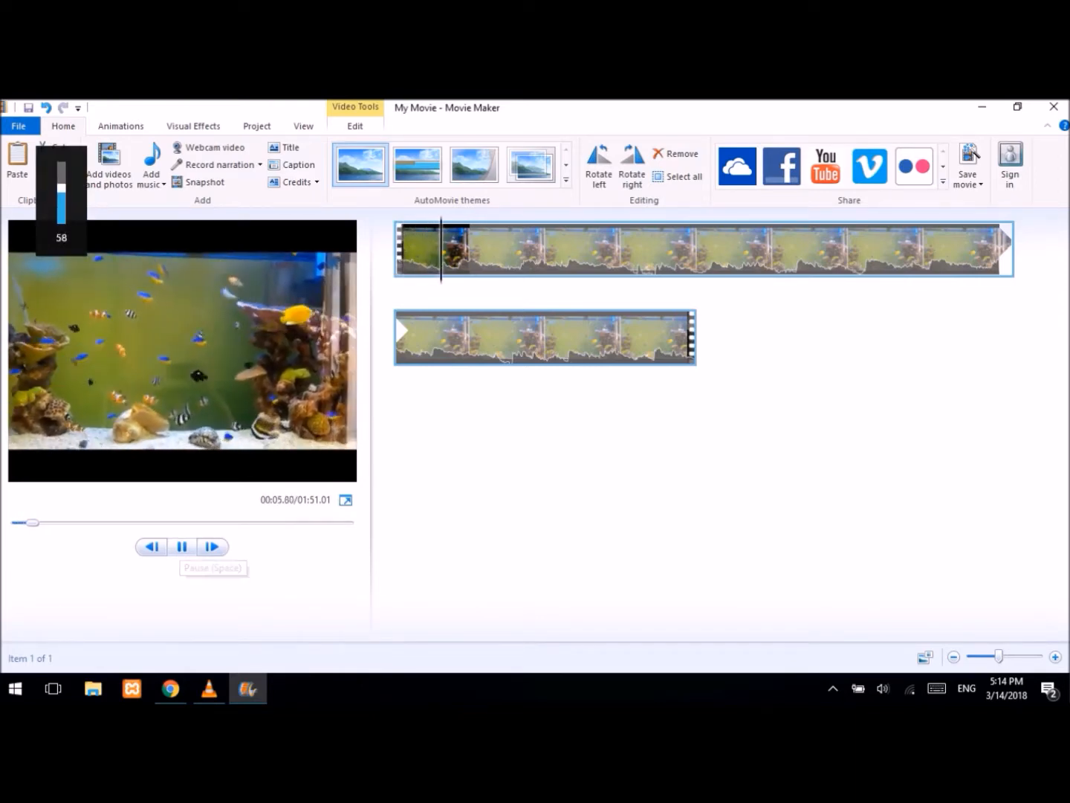
key("XF86AudioRaiseVolume")
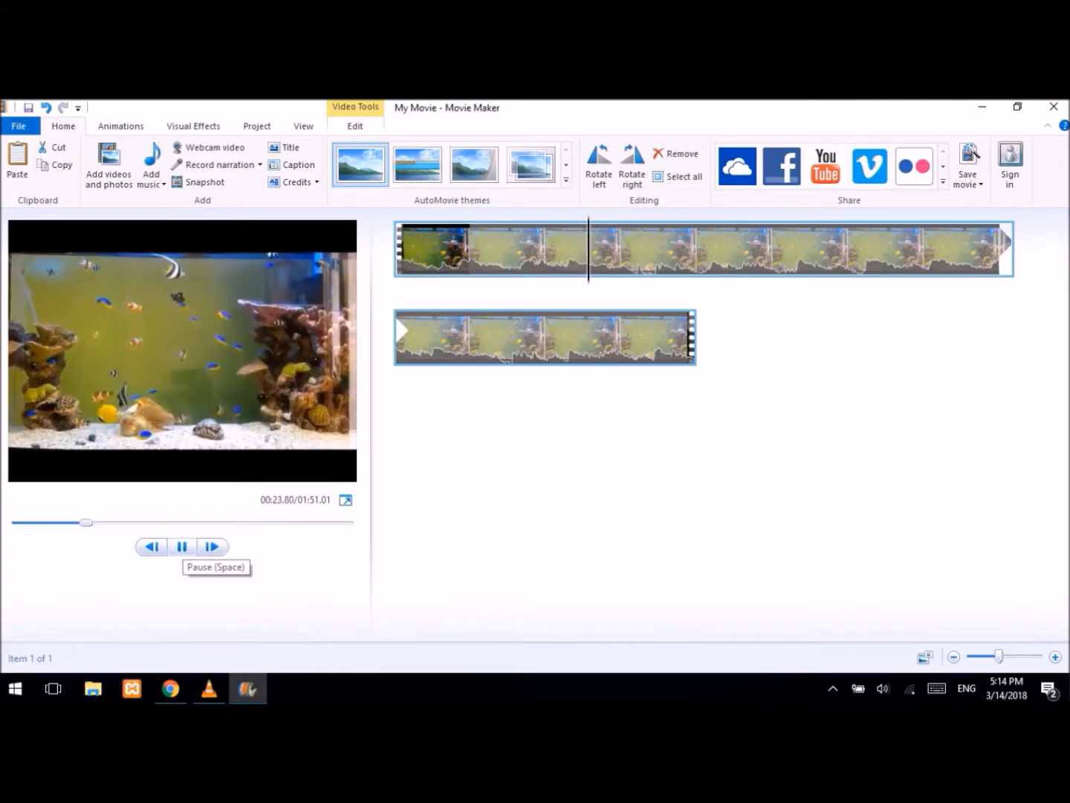
left_click(181, 546)
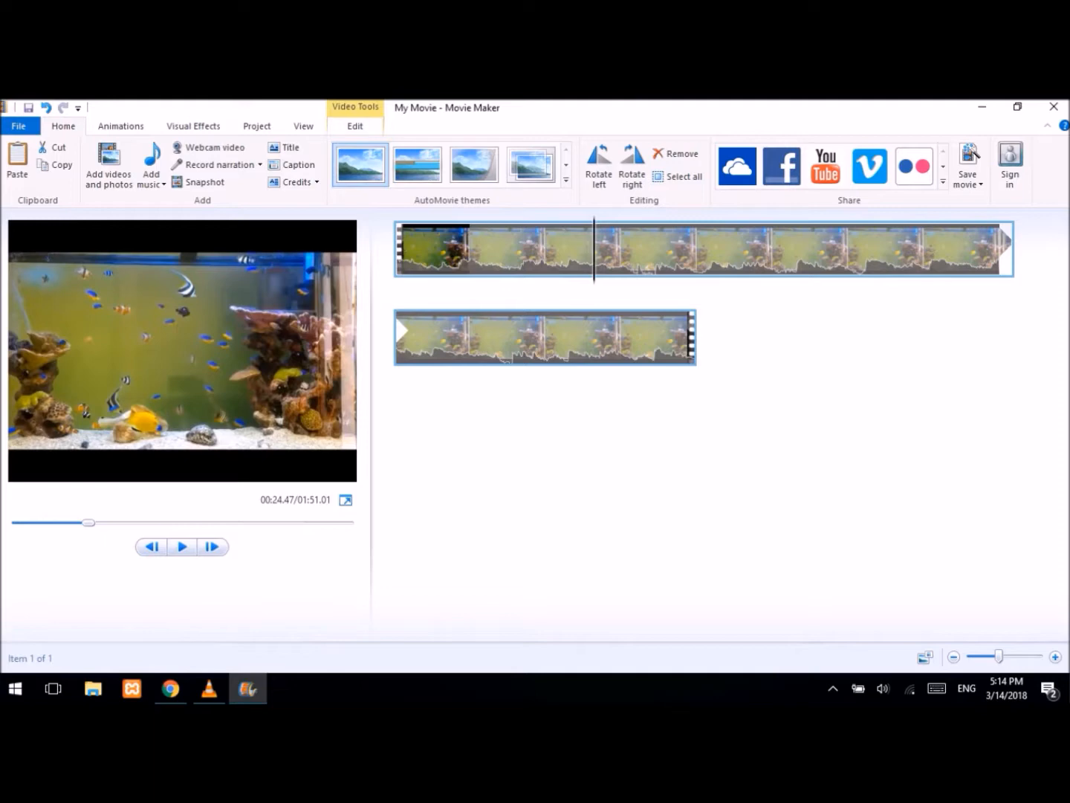
- Turn the clip's video volume all the way down to mute, and preview part of the clip to check its sound
left_click(356, 125)
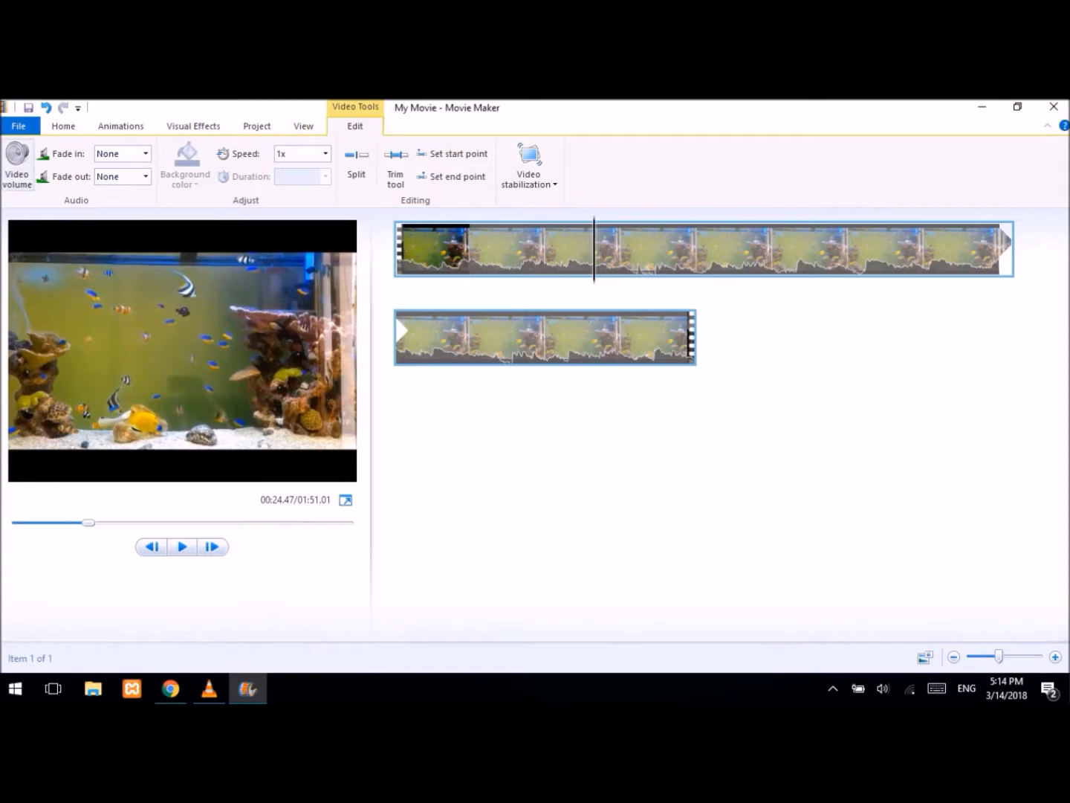
left_click(17, 159)
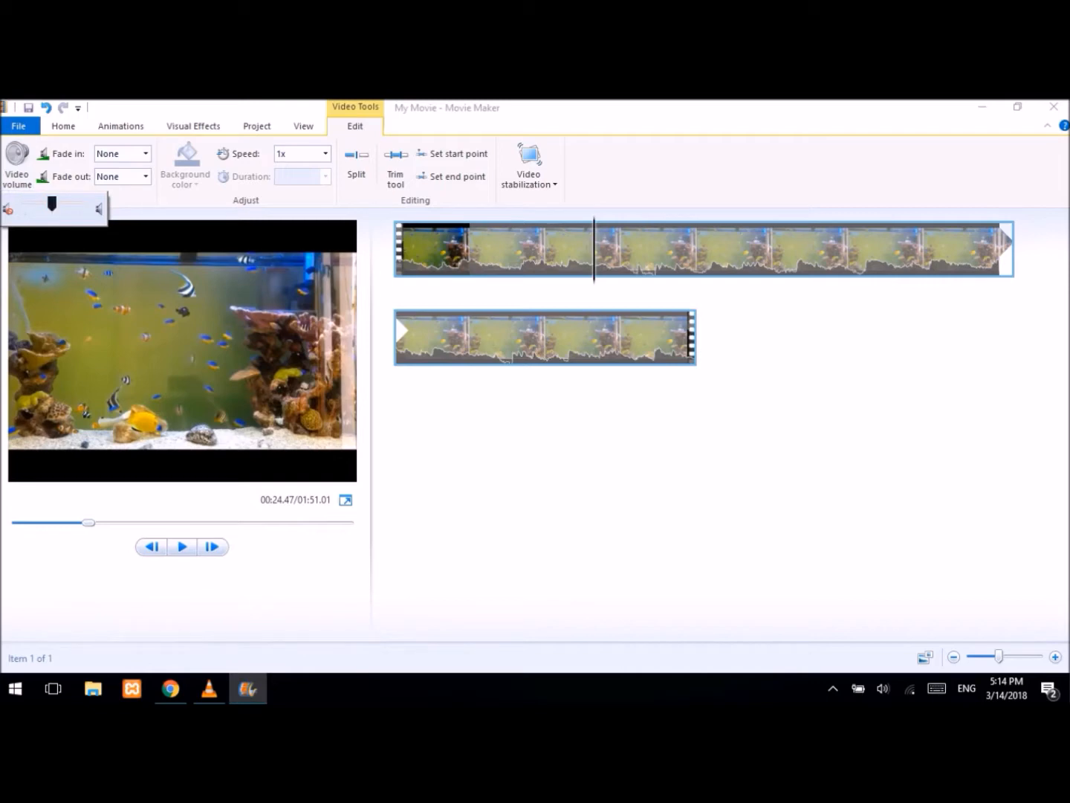
left_click_drag(51, 204, 24, 203)
left_click(181, 547)
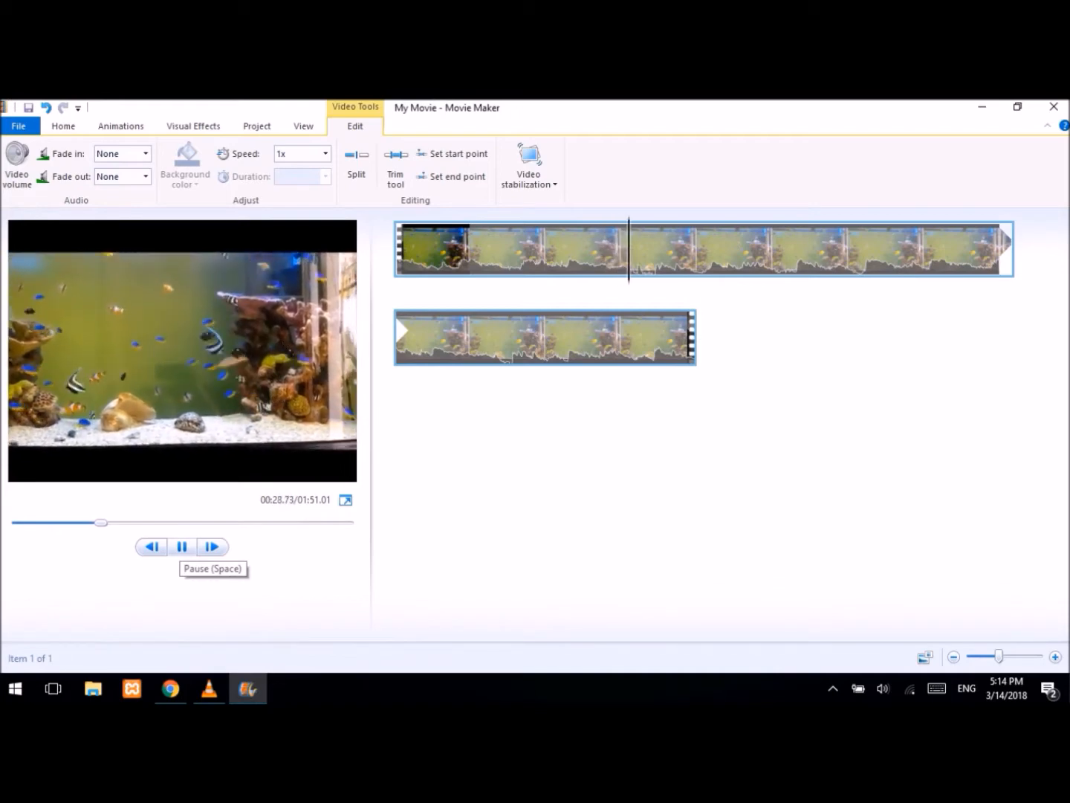
key("XF86AudioLowerVolume")
key("XF86AudioRaiseVolume")
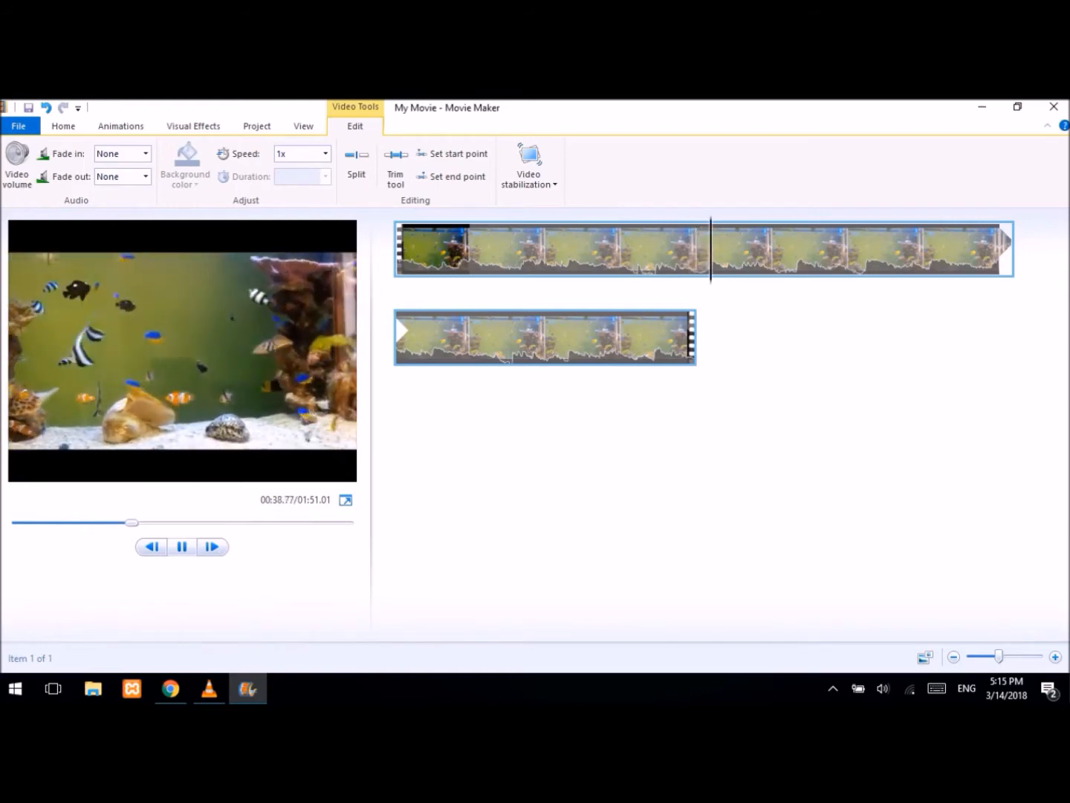
key("space")
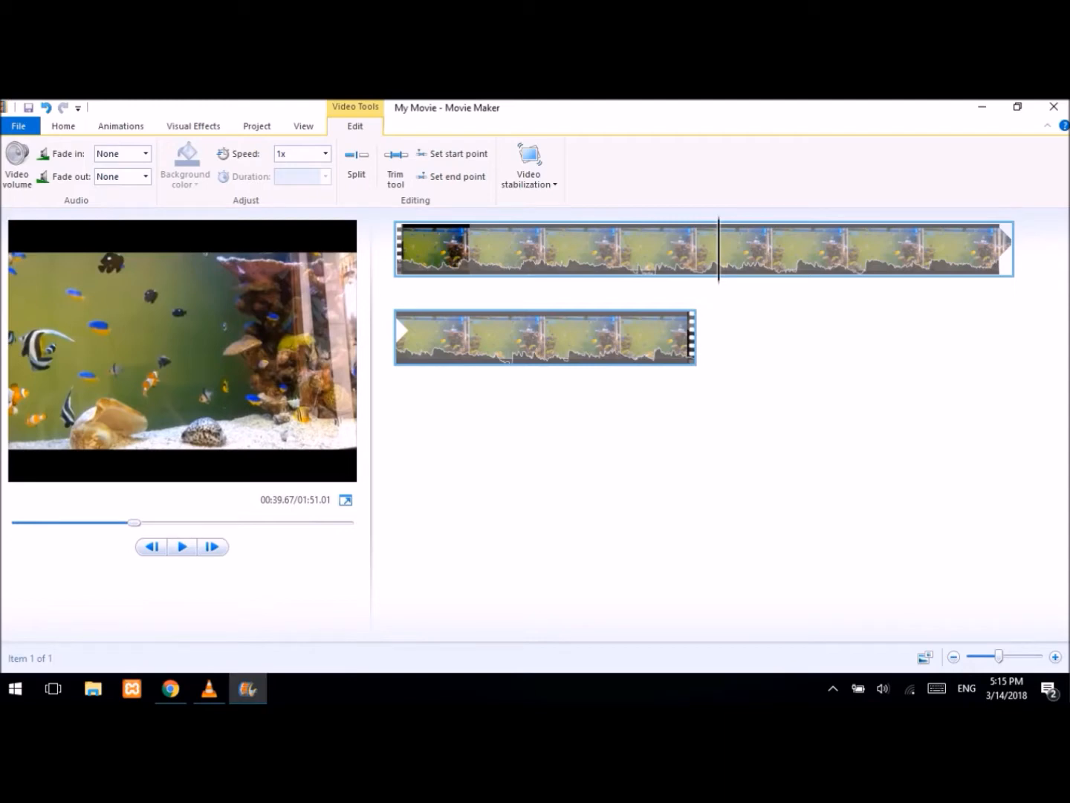
- Add bensound-ofeliasdream.mp3 from Downloads as the project's music, preview the movie with it, and return the playhead to the start
left_click(64, 127)
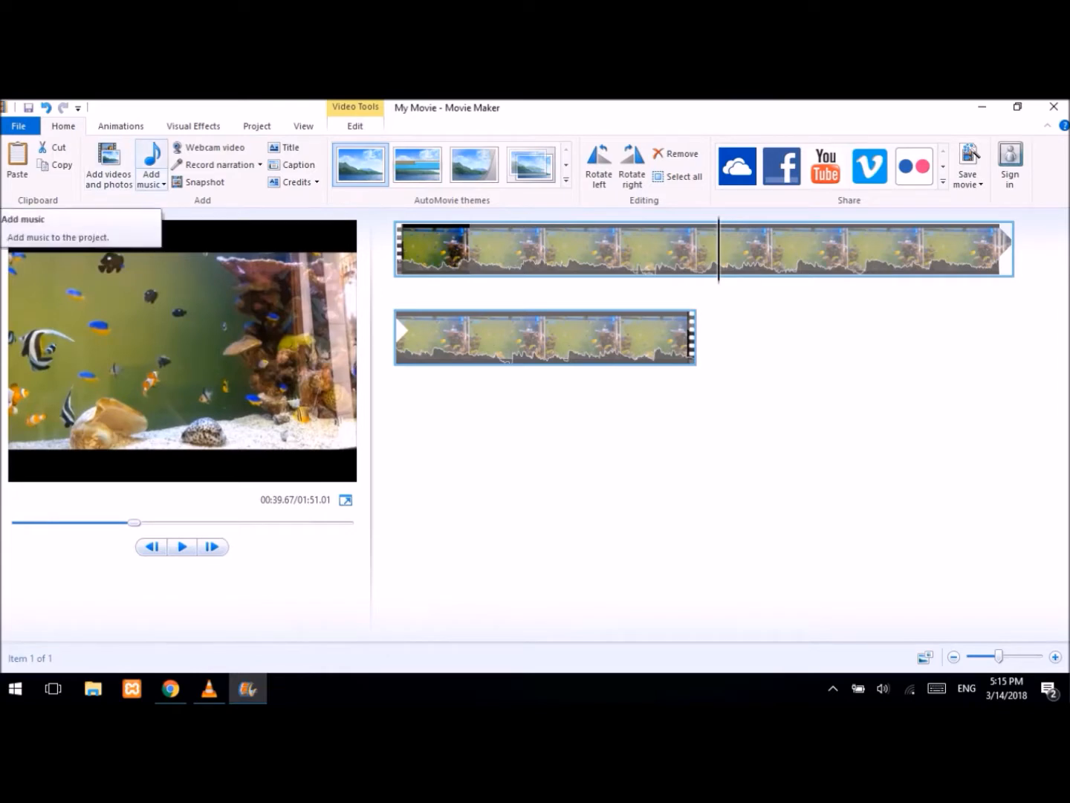
left_click(151, 157)
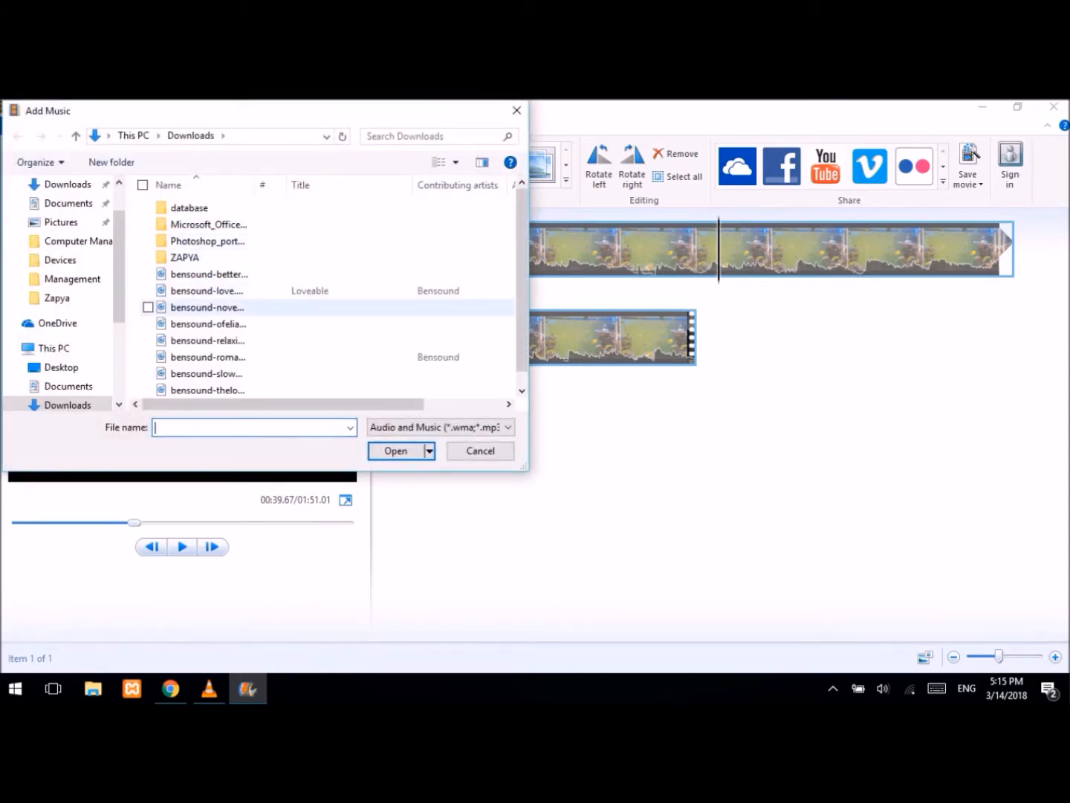
left_click(208, 324)
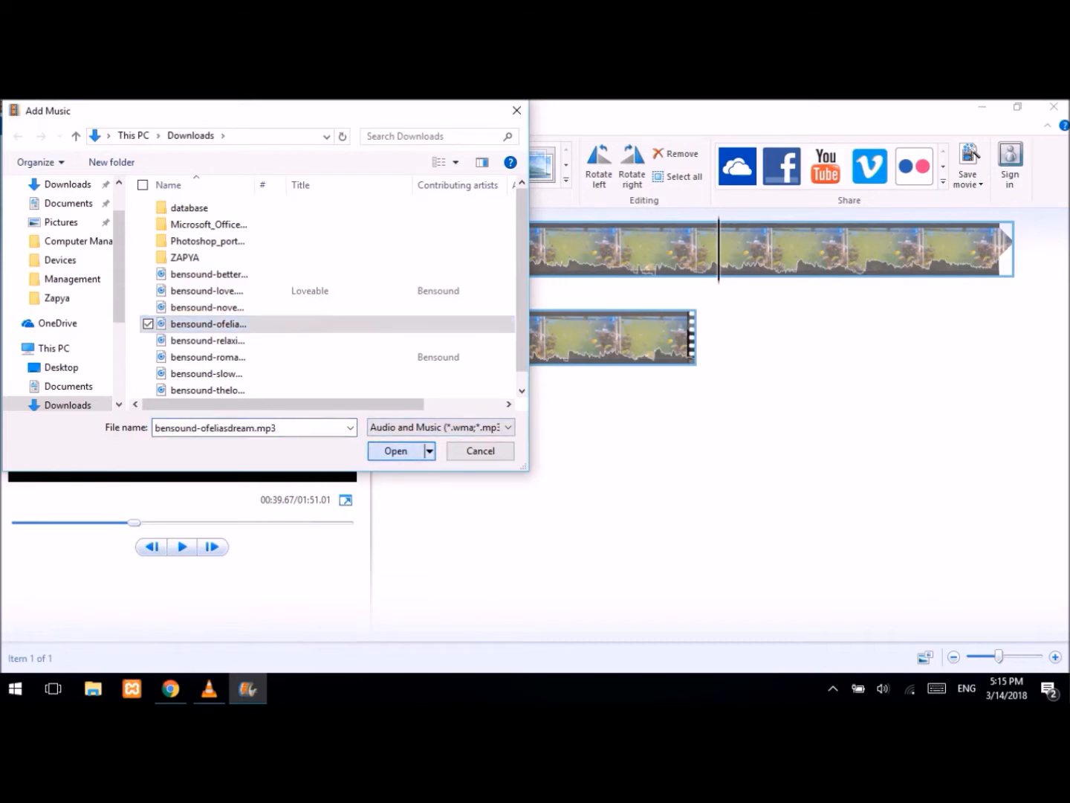
key("Return")
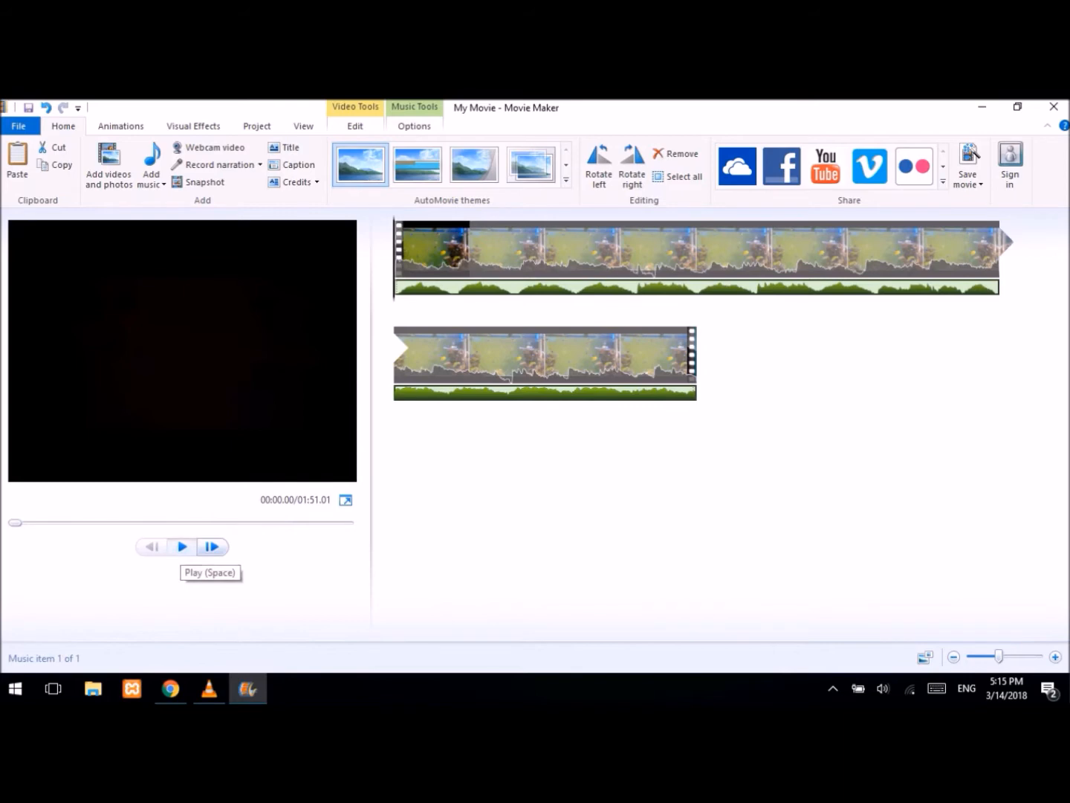
left_click(182, 547)
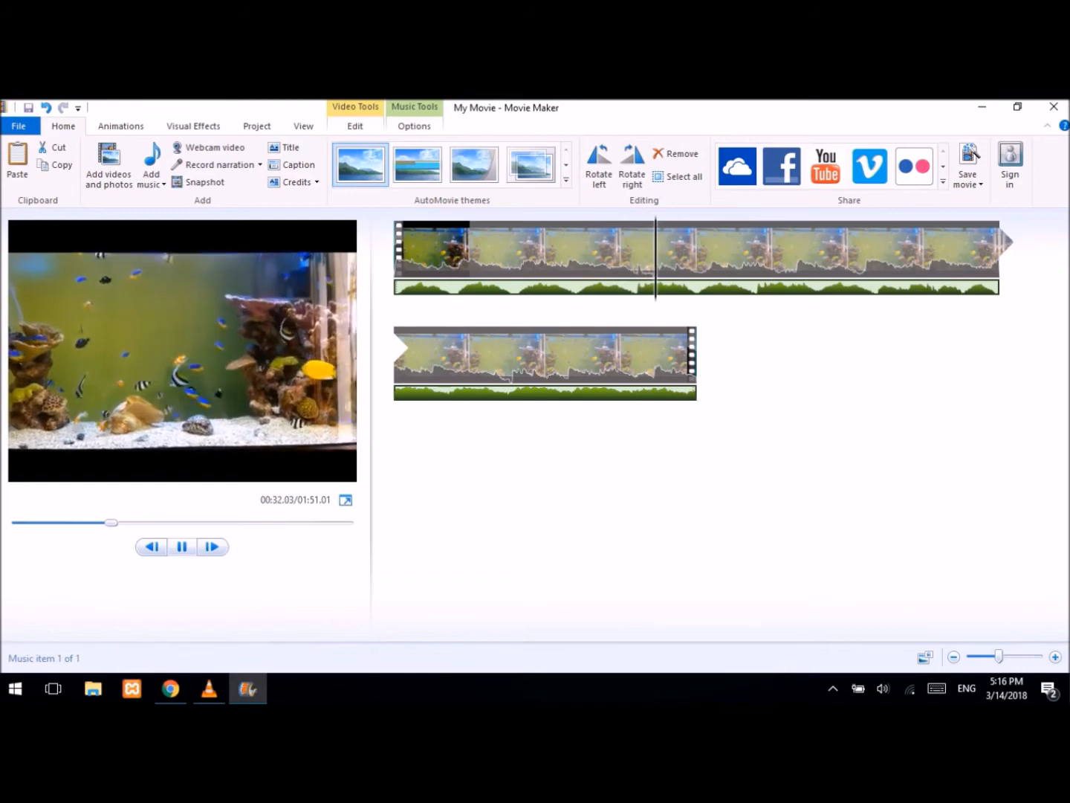
key("space")
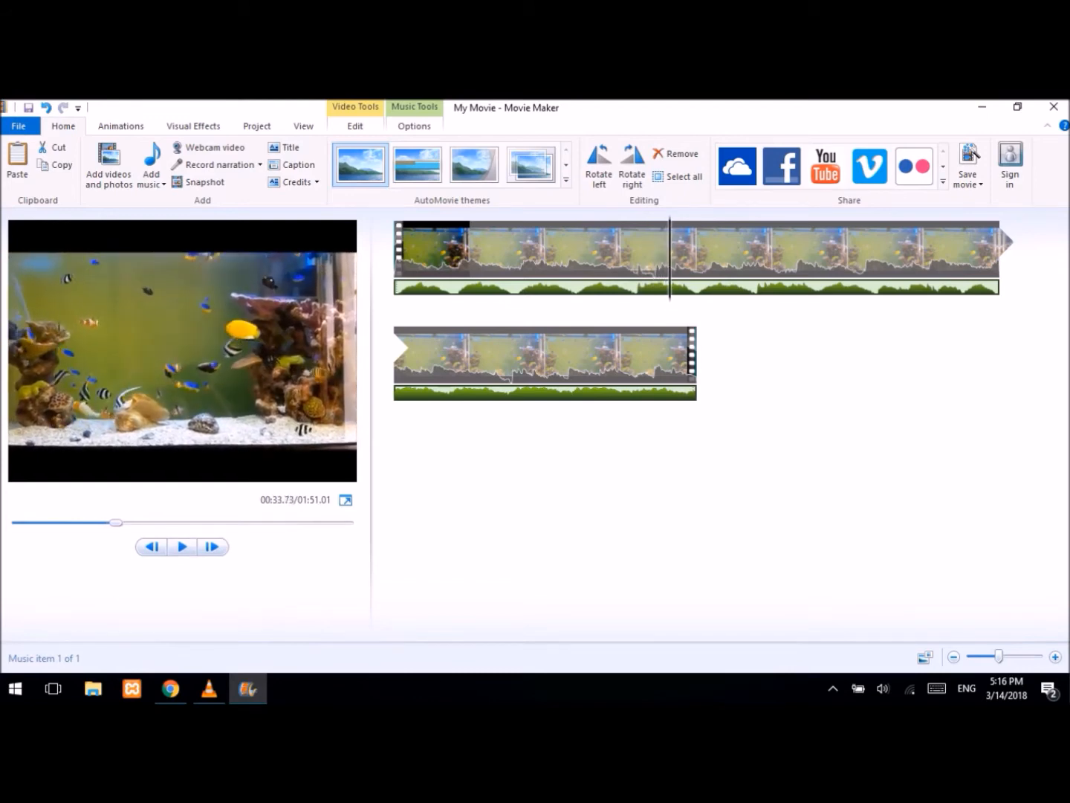
key("Home")
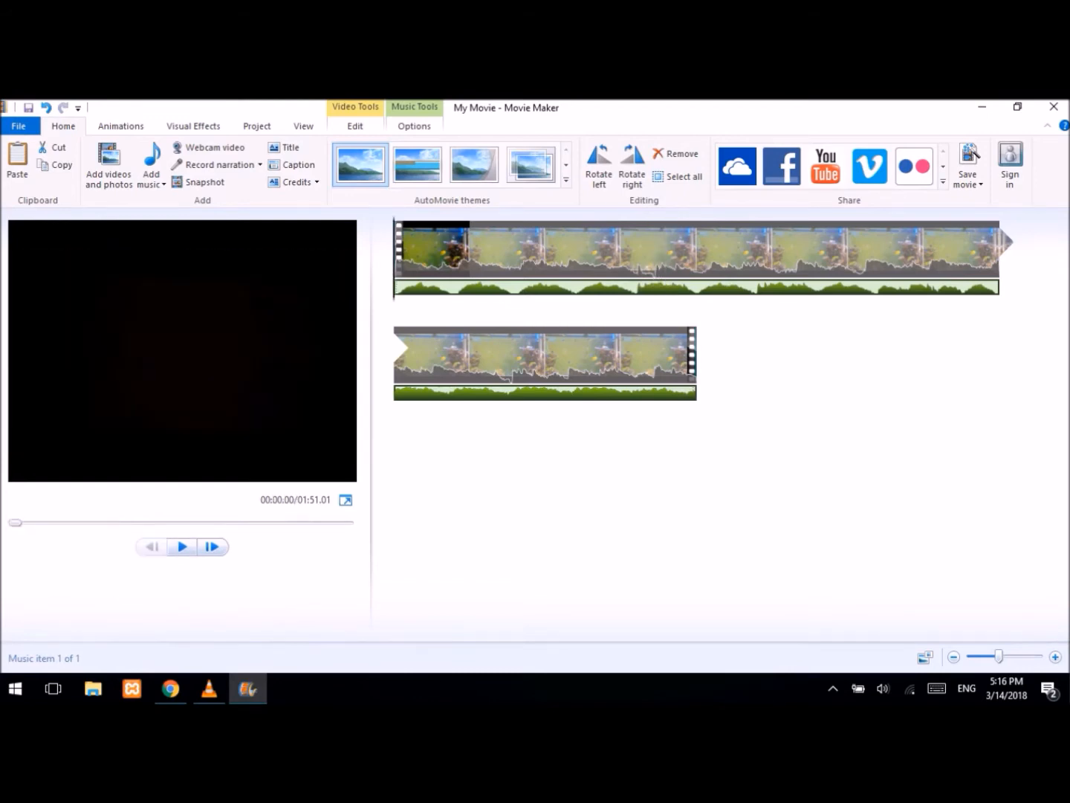
- Remove the music track from the timeline and set the clip's video volume back to the middle level
right_click(431, 287)
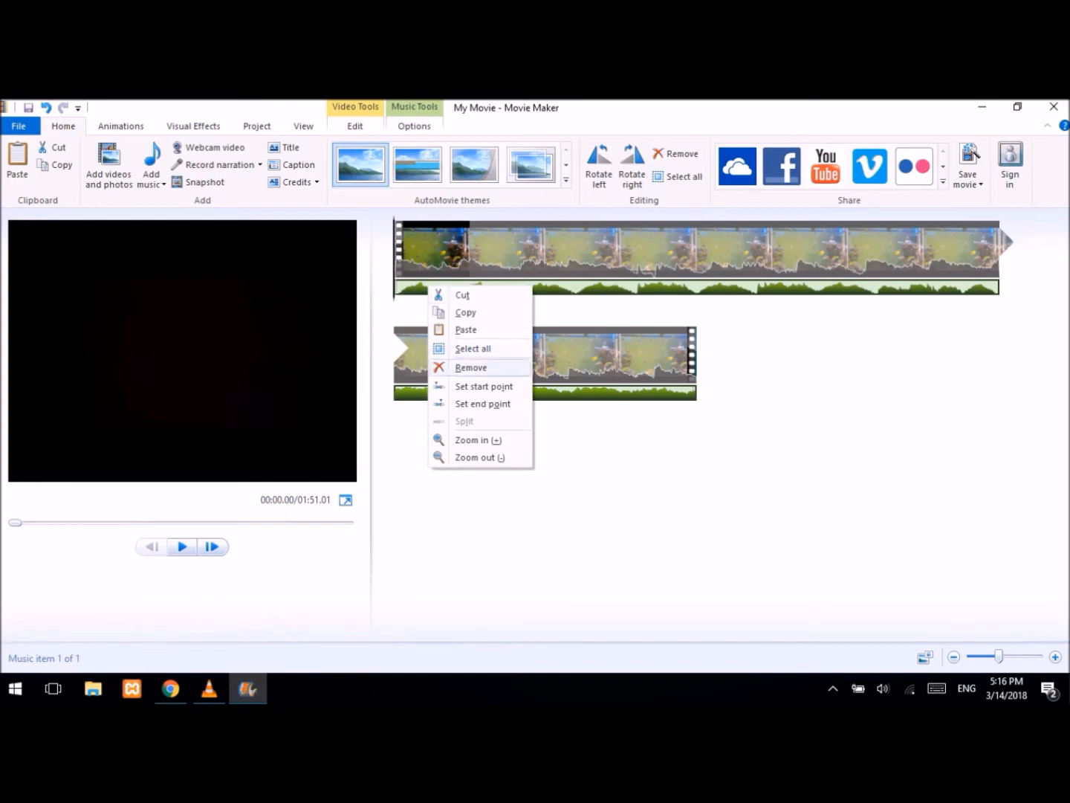
left_click(472, 367)
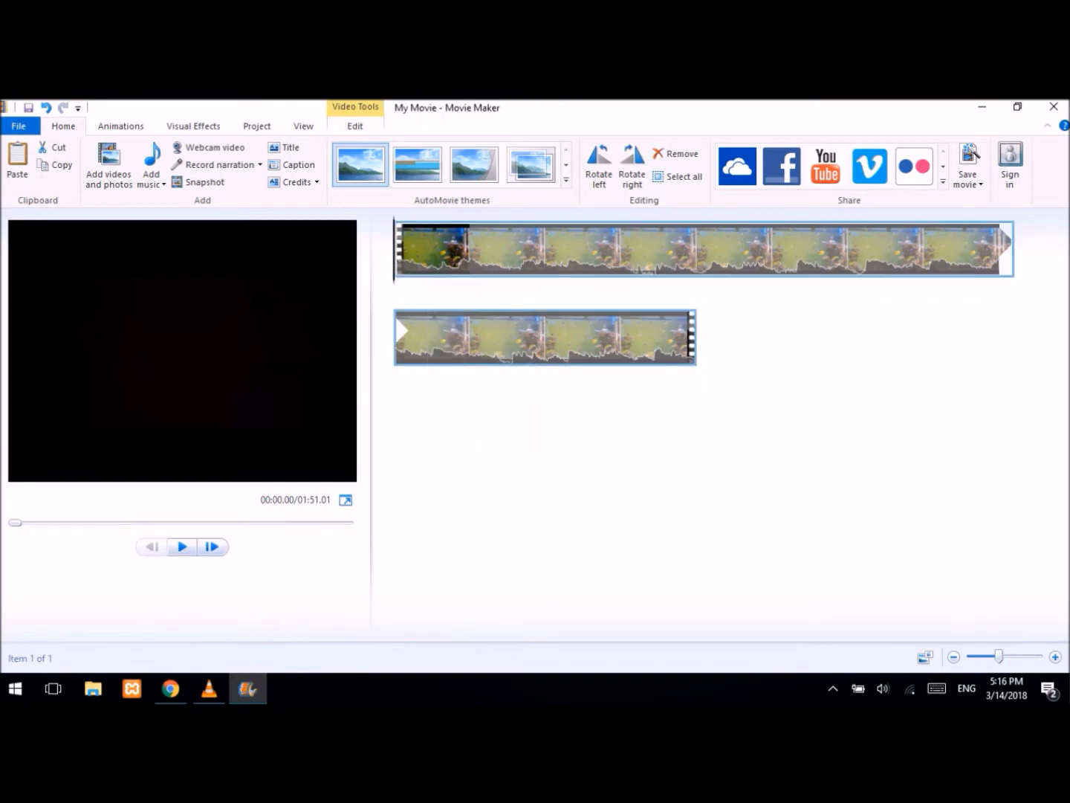
right_click(423, 250)
left_click(439, 258)
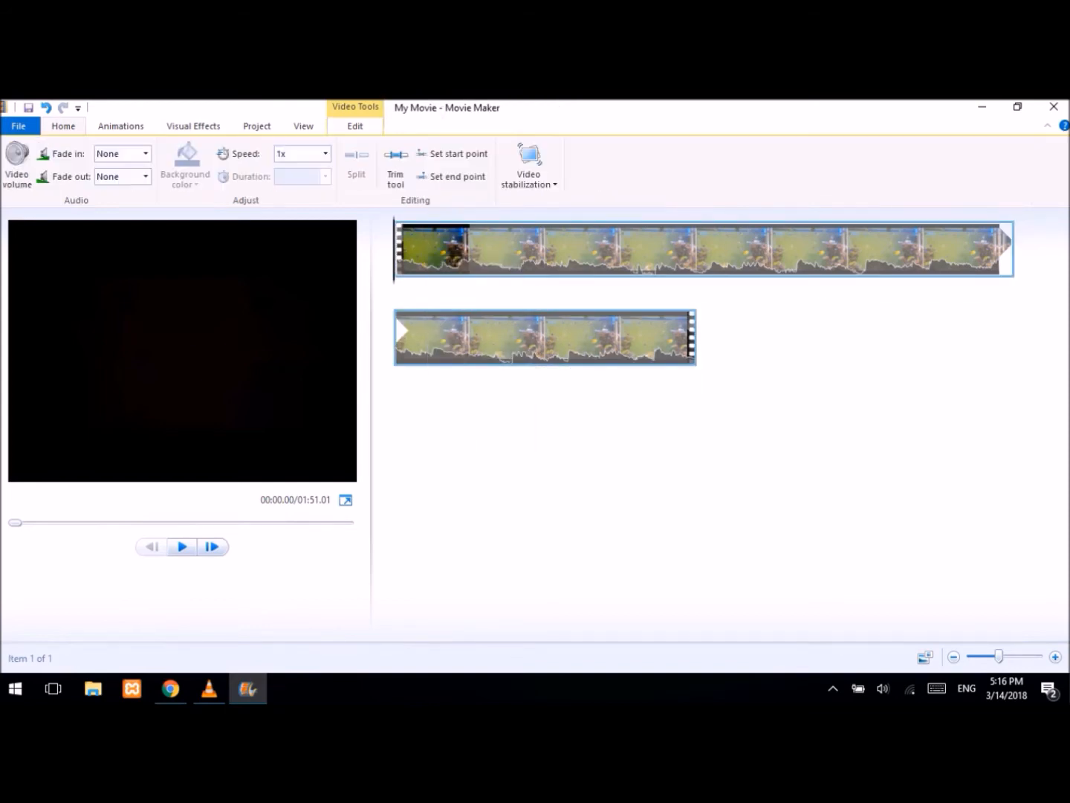
left_click(17, 165)
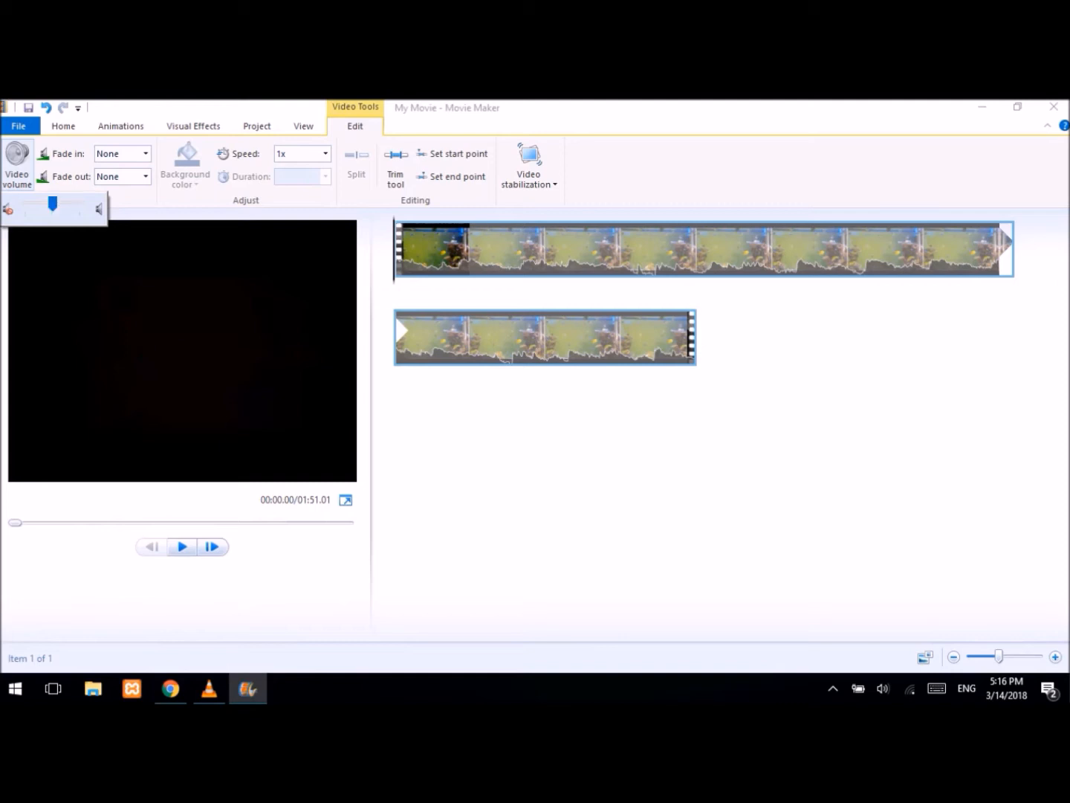
- Play the clip from the start to check its original sound, pause it, and show the desktop
key("space")
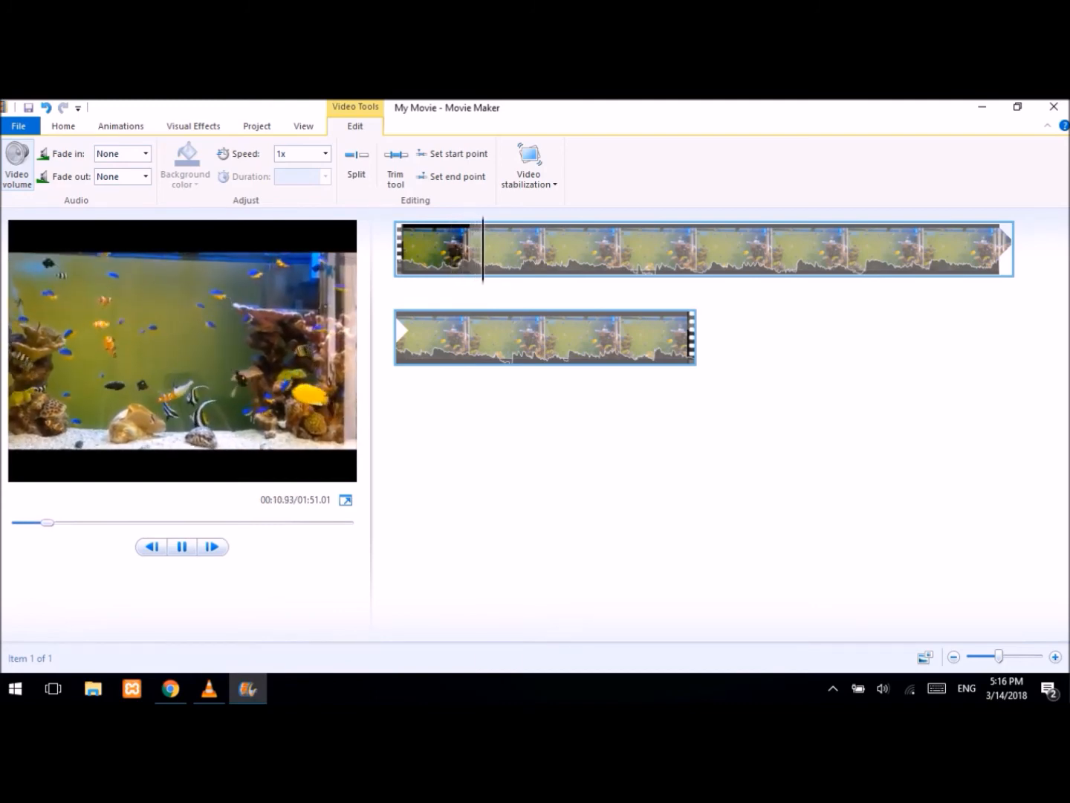
key("space")
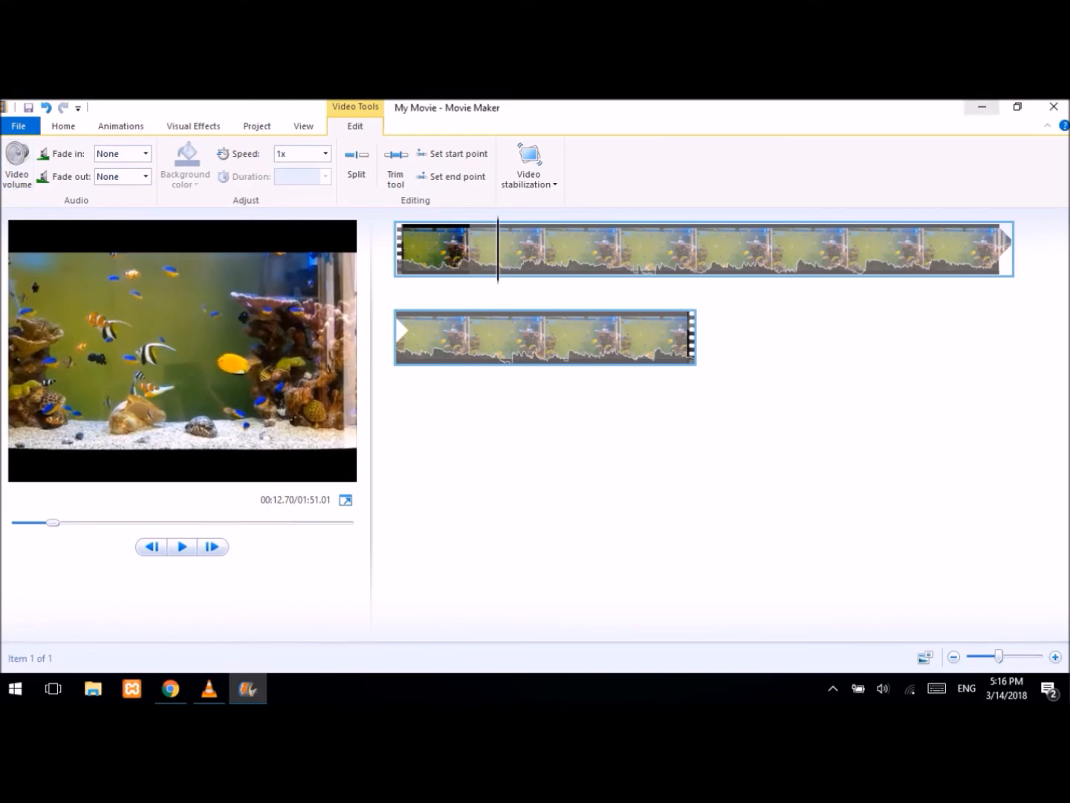
key("super+d")
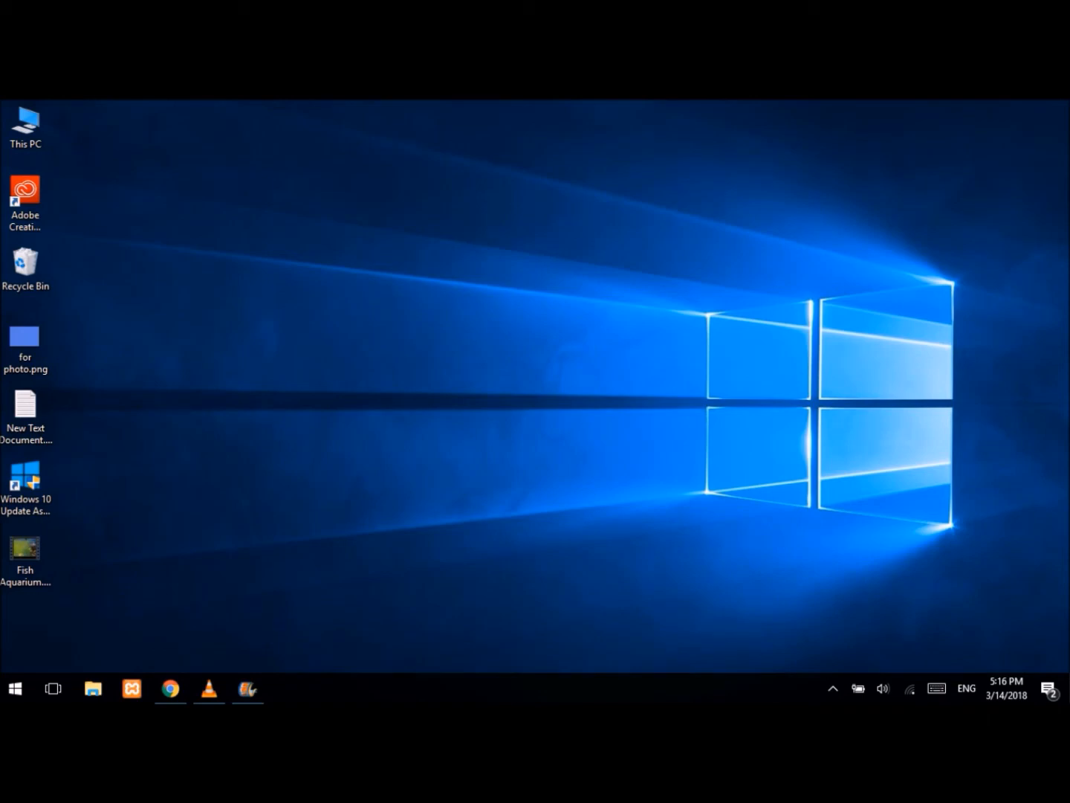